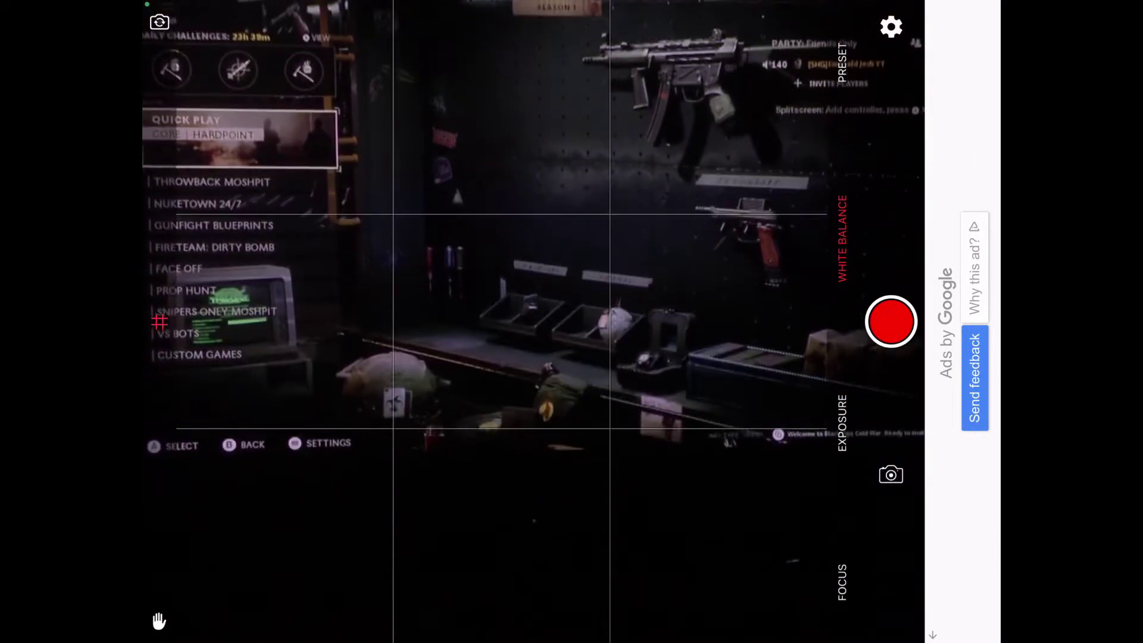
# Start the video recording of the game's multiplayer menu shown on the TV
pyautogui.click(890, 322)
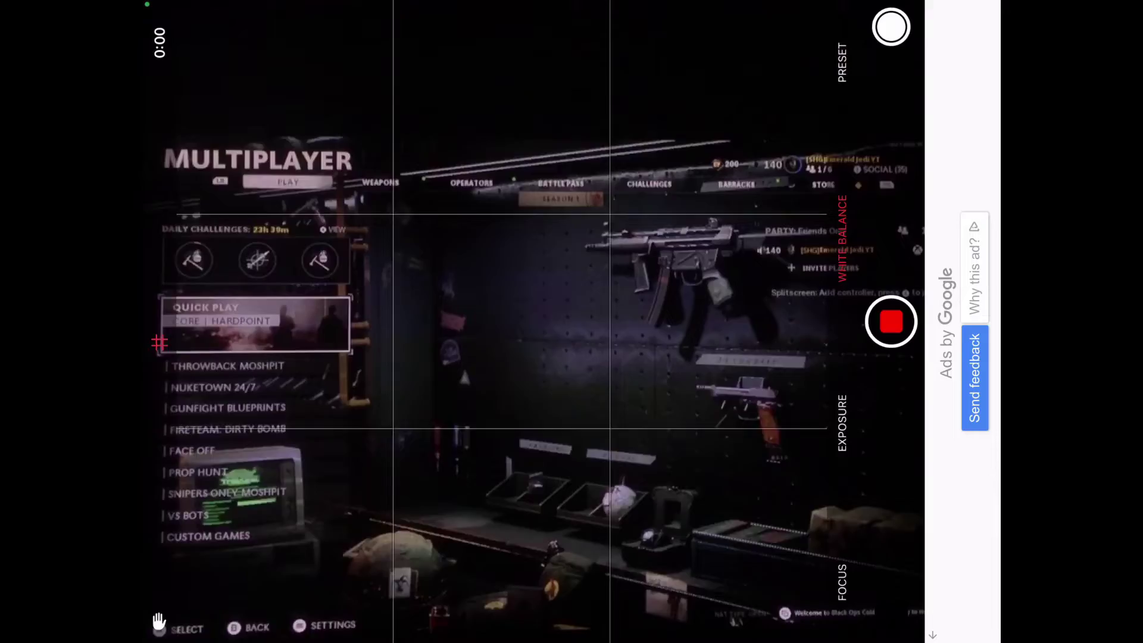